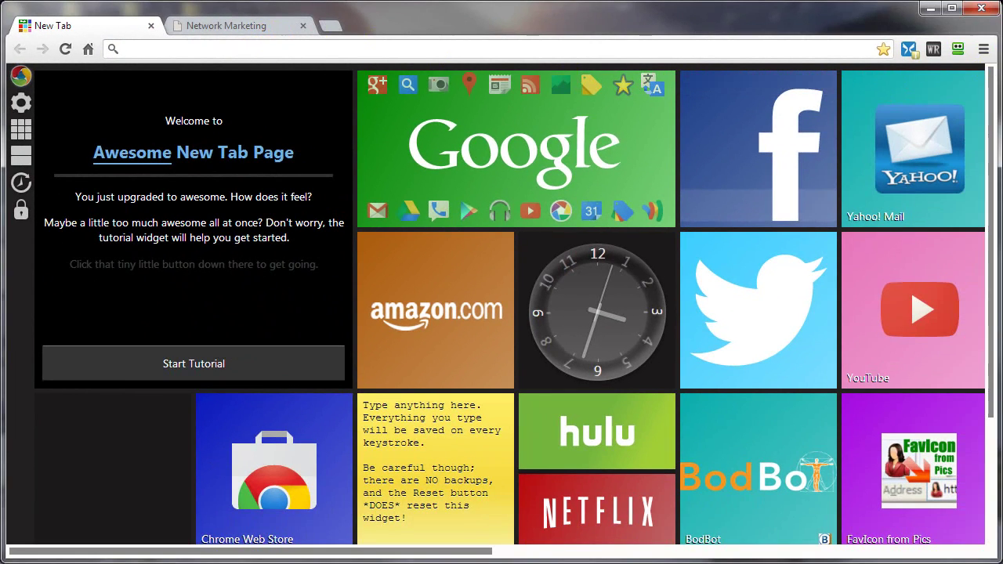
# Look through the browser's bookmark list and compare the icons shown beside the saved sites
pyautogui.click(984, 50)
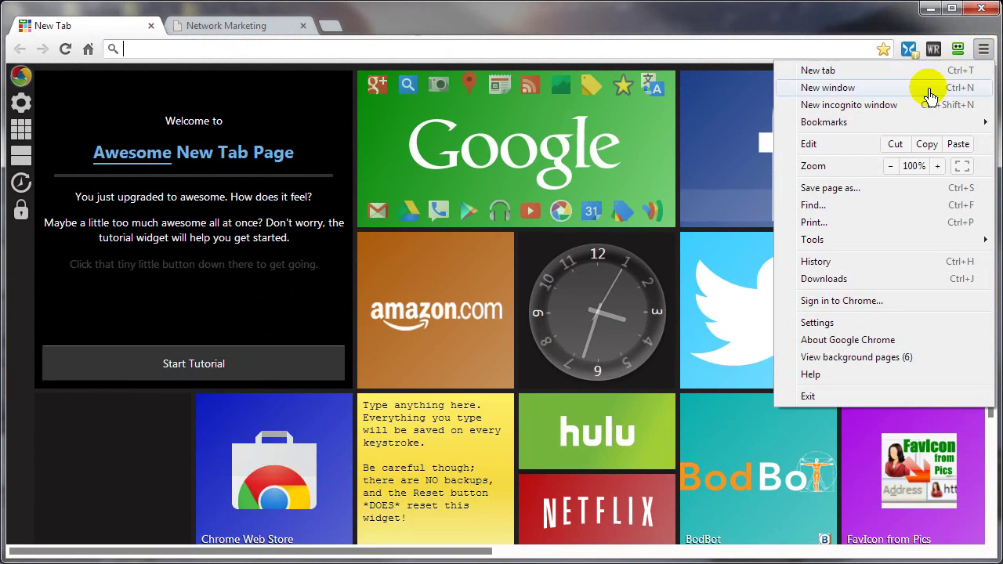
pyautogui.moveTo(825, 130)
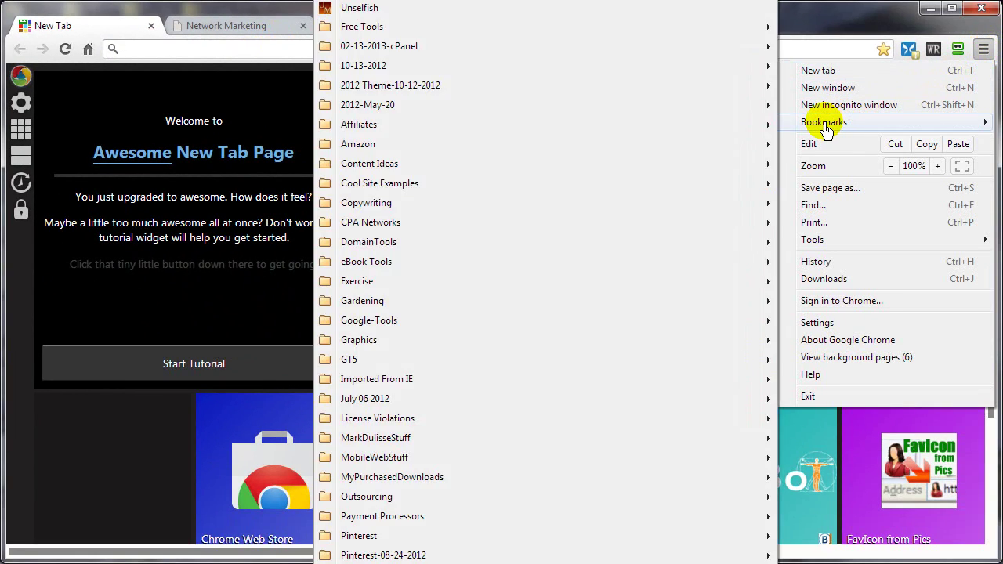
pyautogui.scroll(-3, 538, 369)
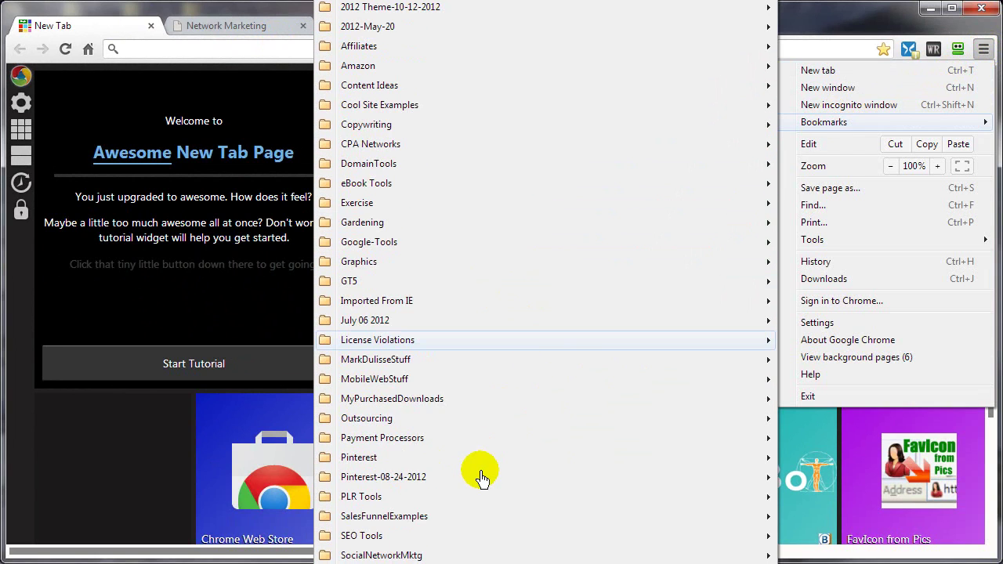
pyautogui.scroll(-5, 481, 475)
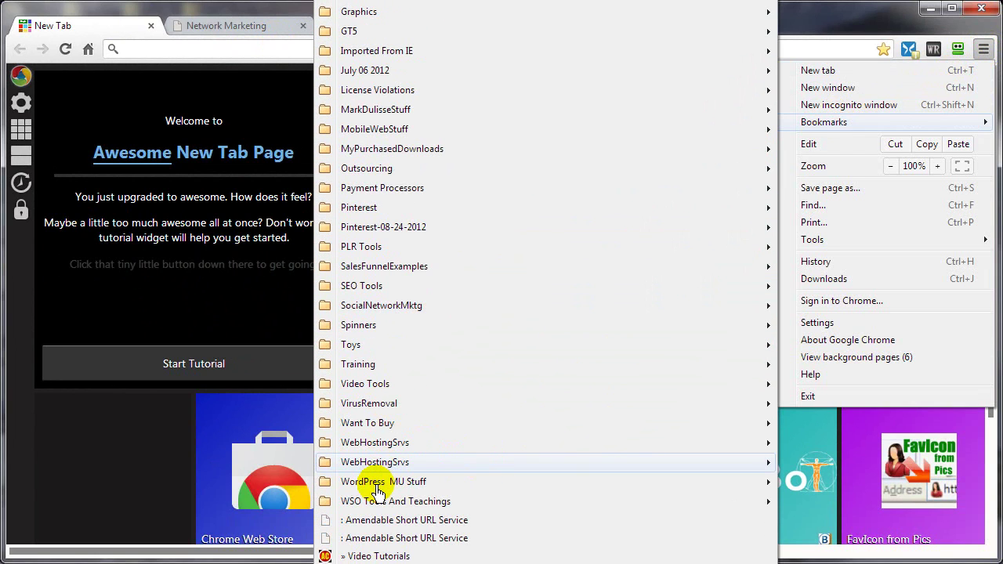
pyautogui.scroll(-5, 376, 480)
pyautogui.scroll(-4, 332, 332)
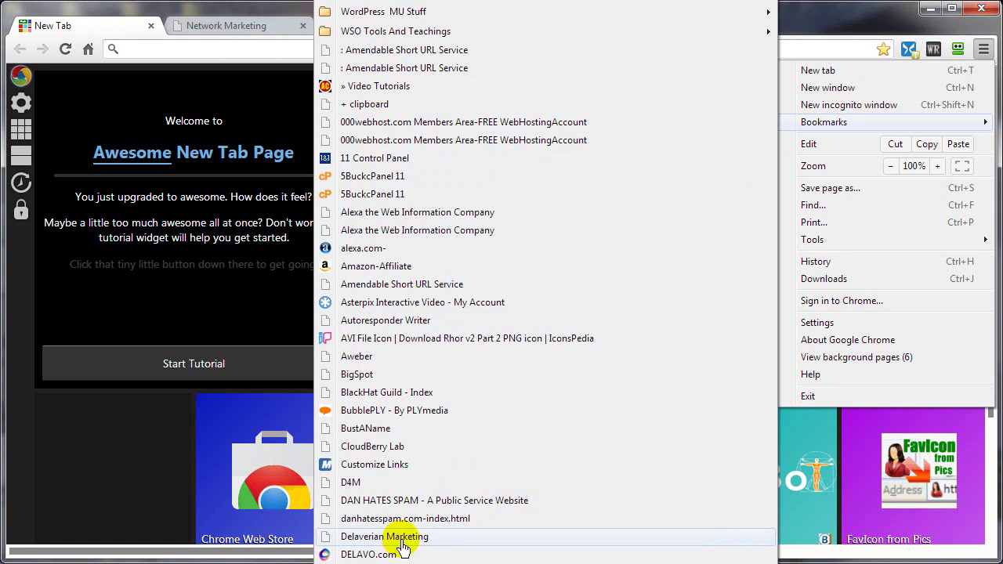
pyautogui.click(121, 506)
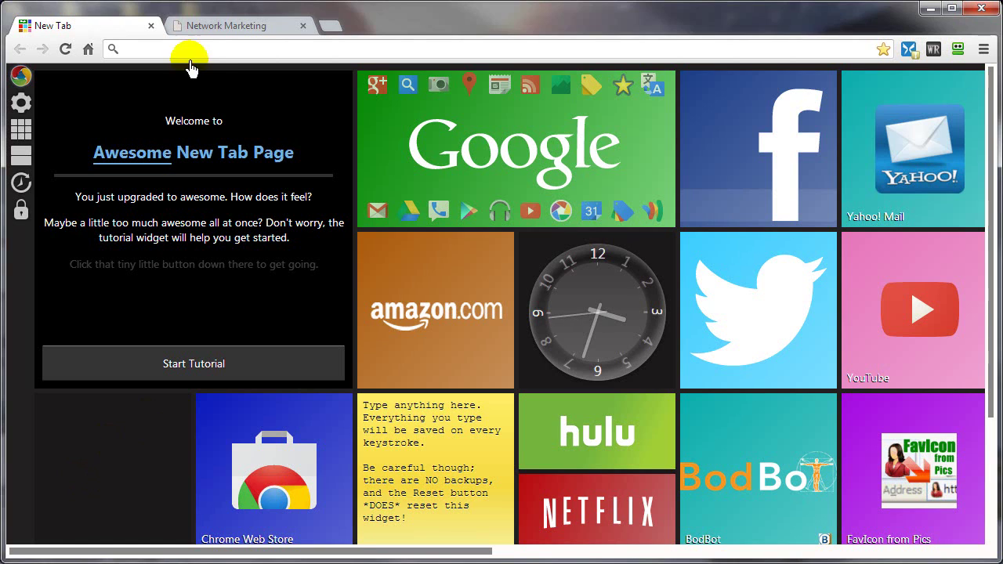
# Check the tab icon of the open Network Marketing page and return to the new tab page
pyautogui.click(201, 27)
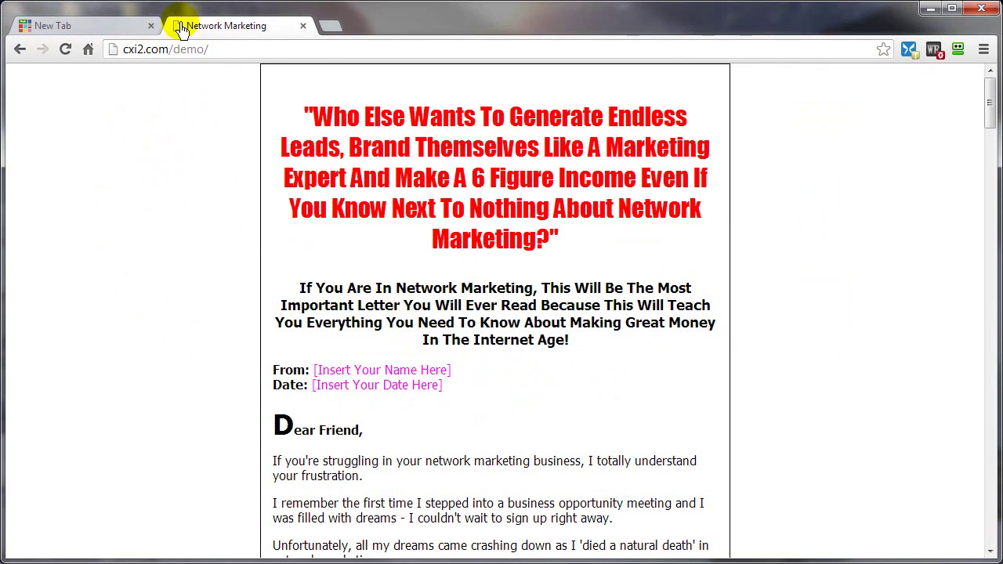
pyautogui.click(102, 33)
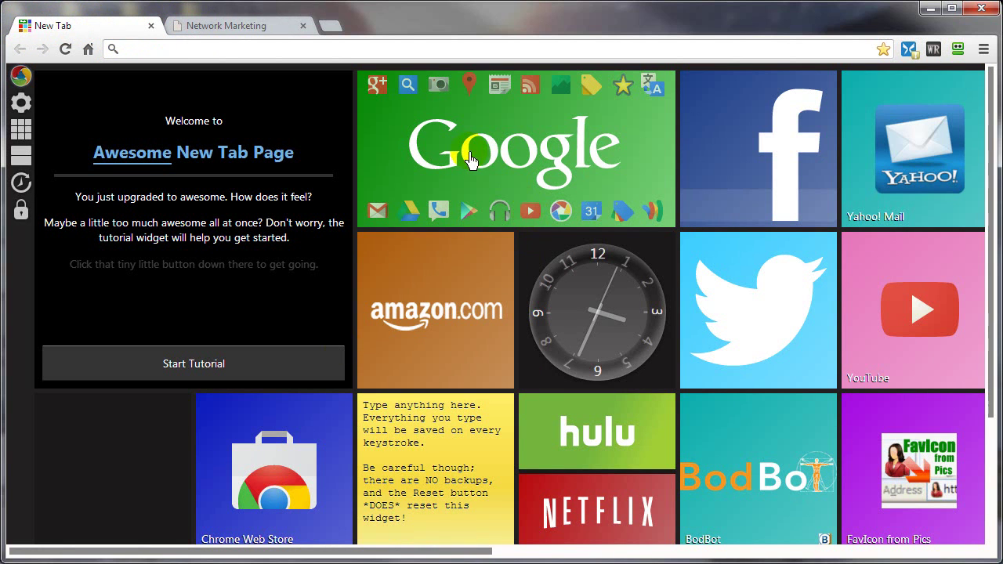
pyautogui.moveTo(384, 322)
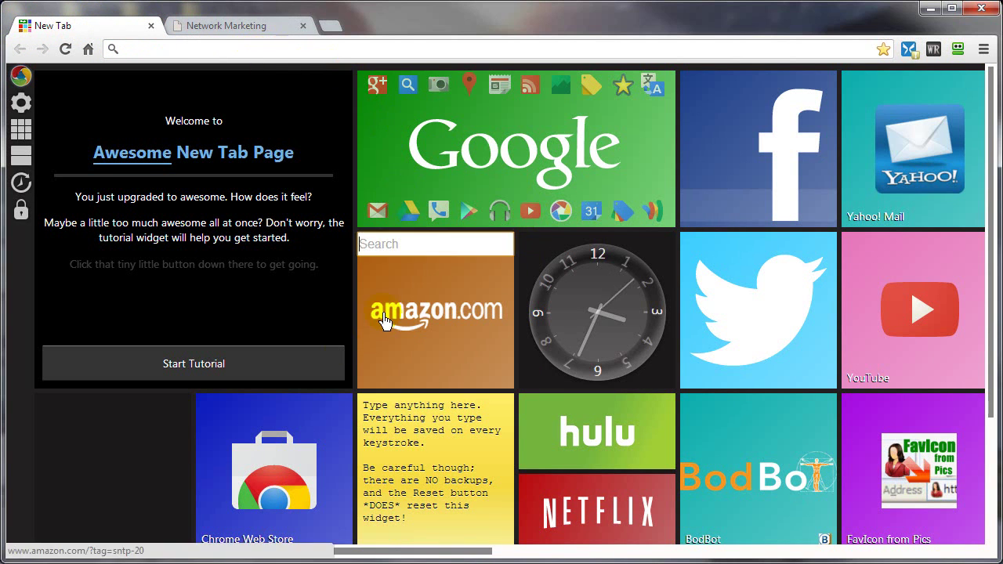
pyautogui.click(780, 427)
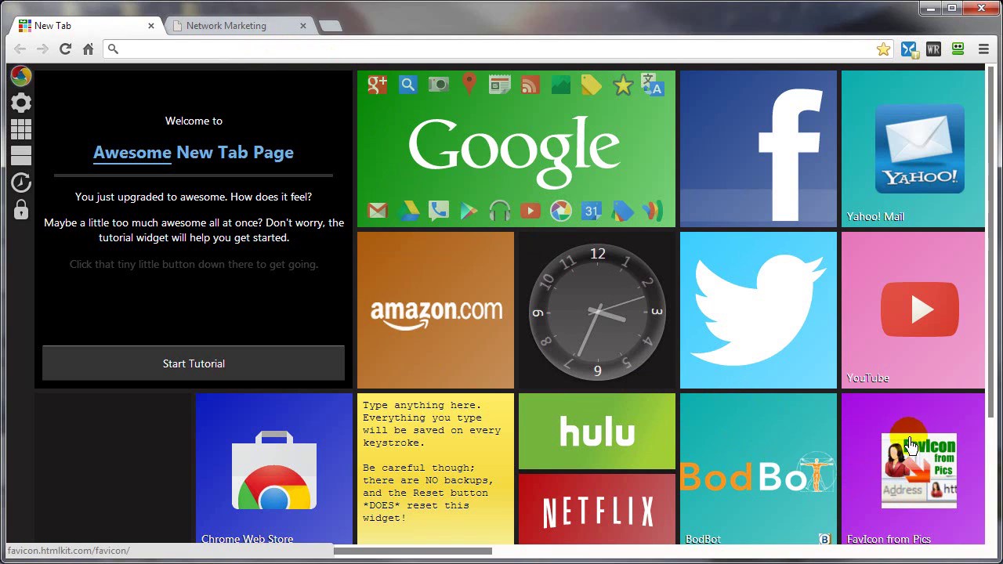
# Open FavIcon from Pics and generate a favicon from cpanel.jpg in the desktop's Working folder
pyautogui.click(899, 496)
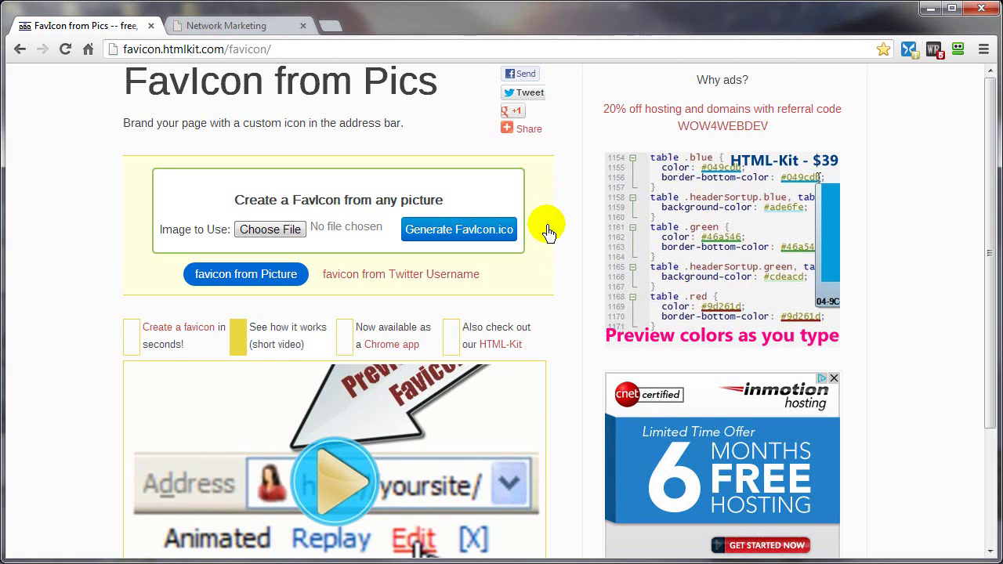
pyautogui.click(261, 235)
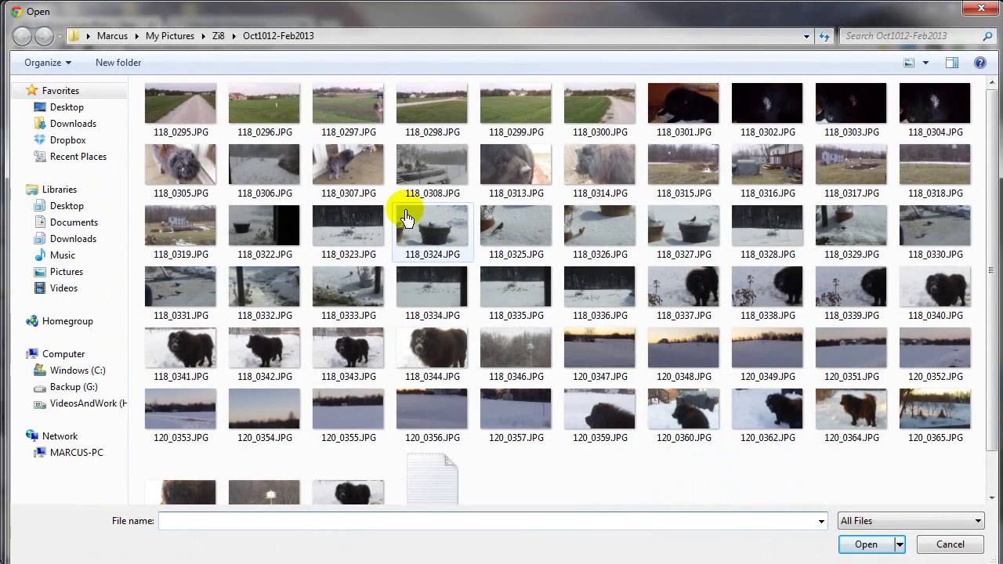
pyautogui.click(68, 107)
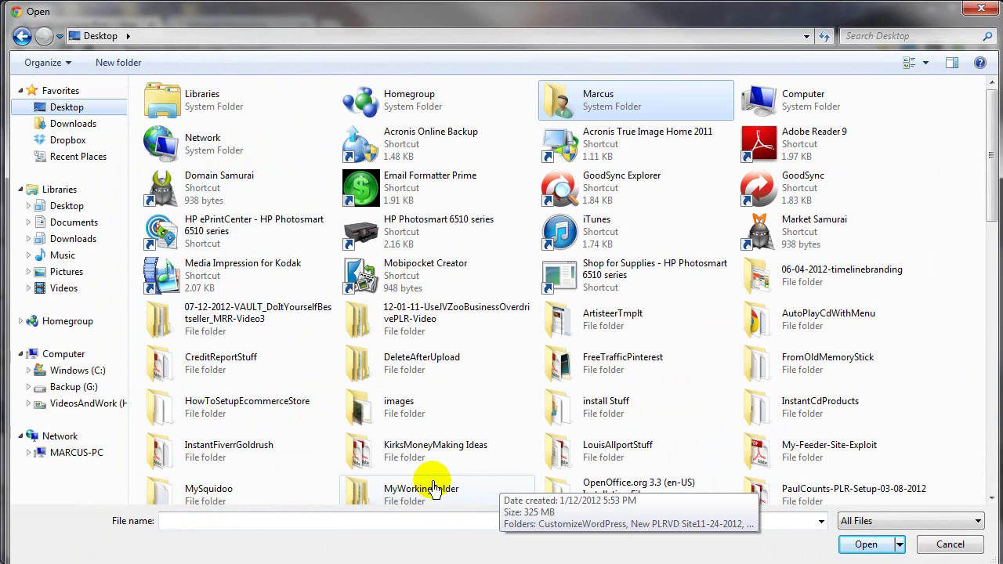
pyautogui.scroll(-5, 433, 471)
pyautogui.doubleClick(184, 264)
pyautogui.doubleClick(177, 149)
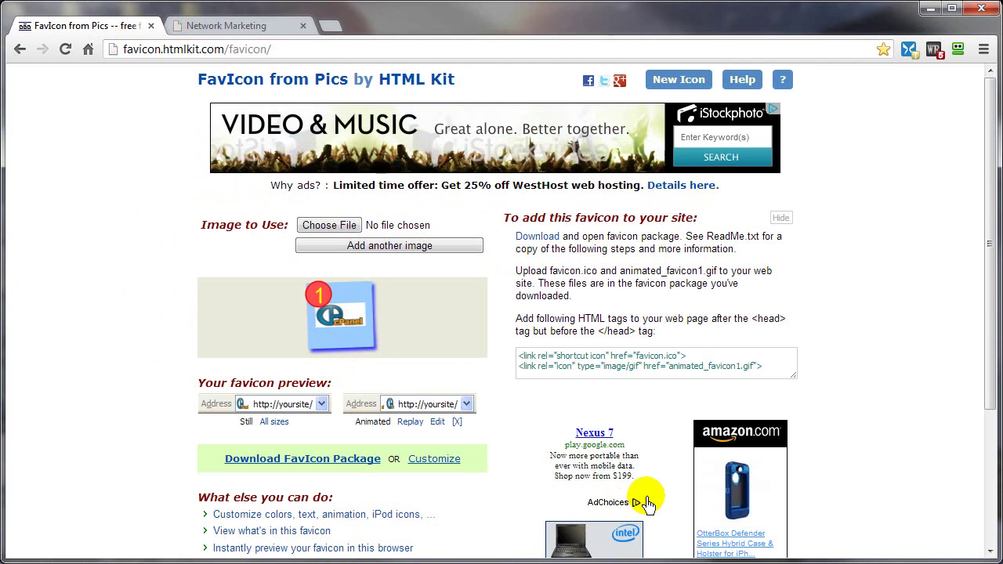
# Check the dimensions of the source image cpanel.jpg in the Working folder
pyautogui.moveTo(1002, 55); pyautogui.dragTo(455, 14)
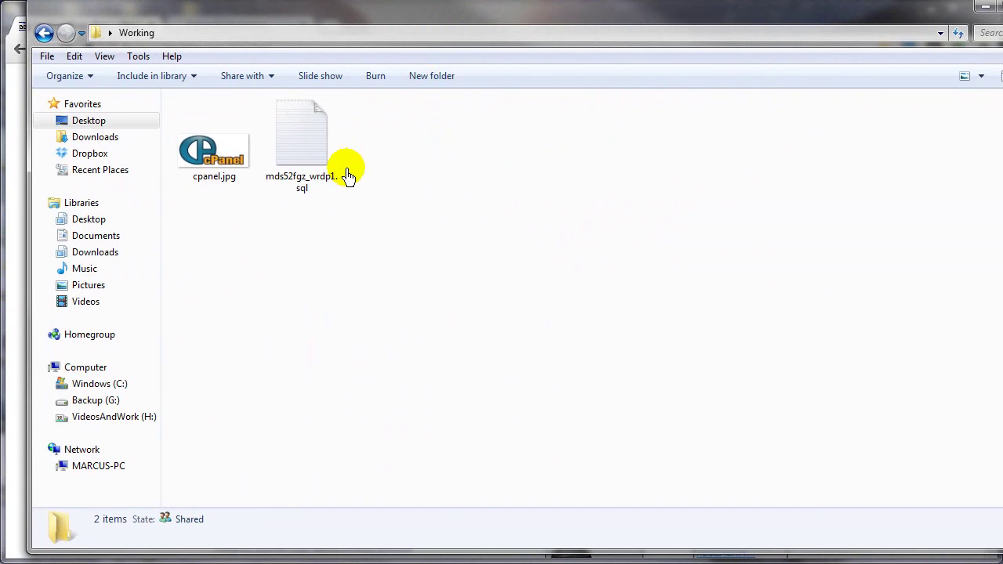
pyautogui.click(199, 152)
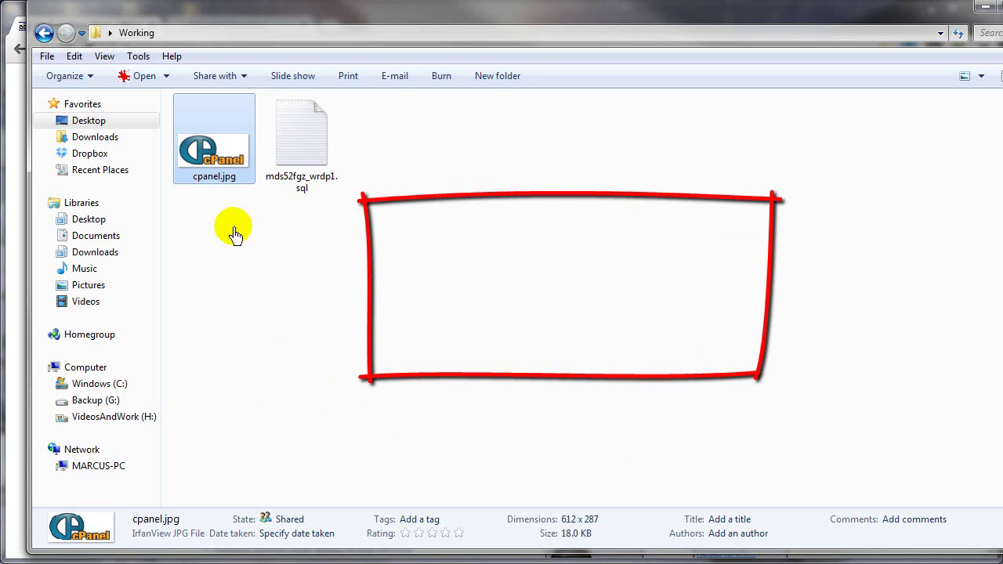
pyautogui.click(984, 14)
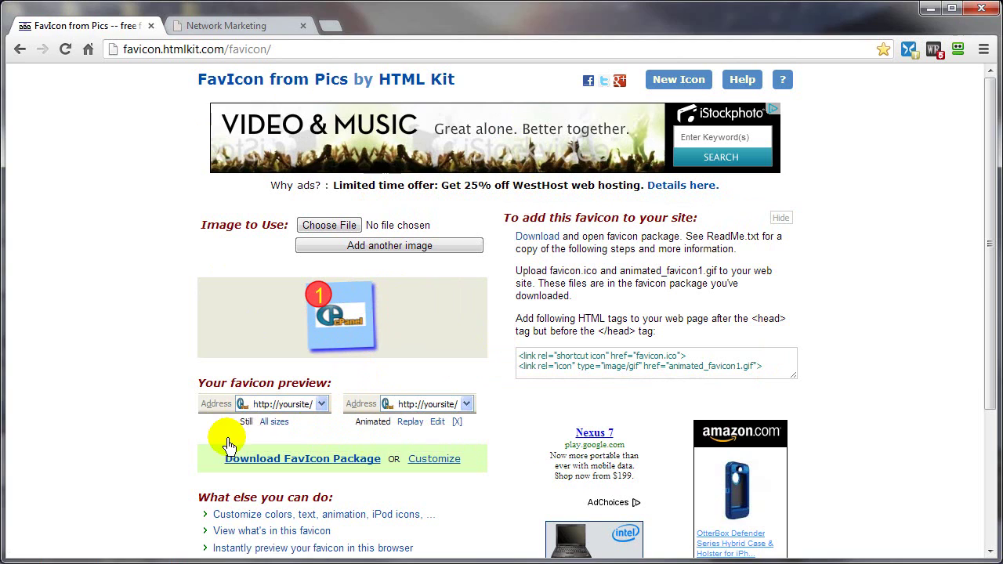
# Download the generated FavIcon package as favicon_153514.zip
pyautogui.scroll(-5, 196, 444)
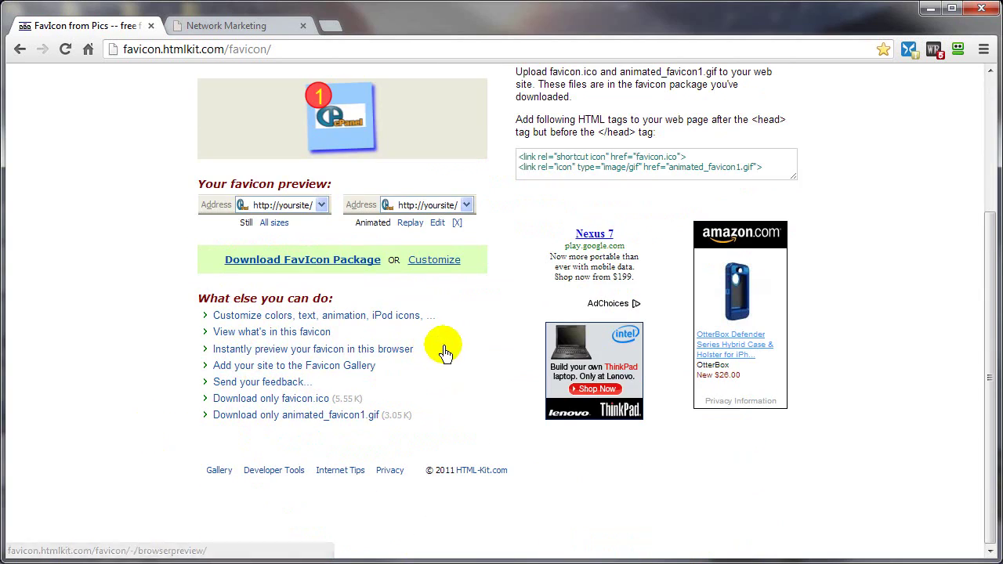
pyautogui.click(261, 268)
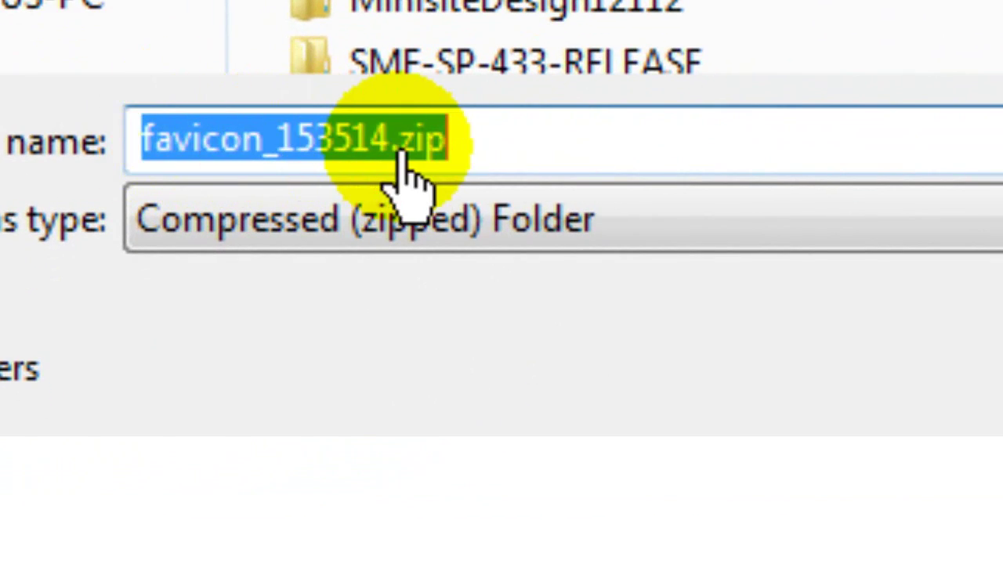
pyautogui.click(78, 2)
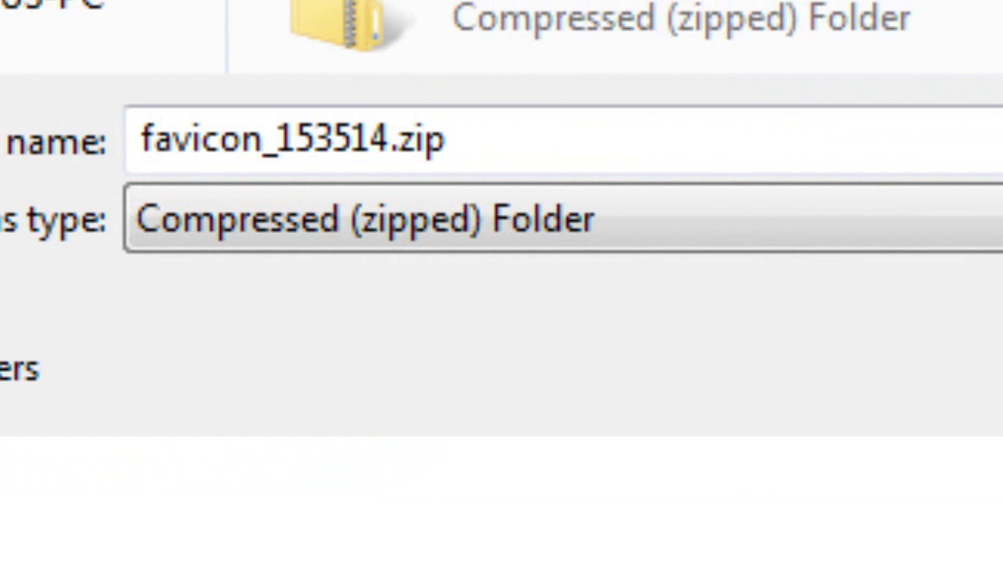
pyautogui.press('Return')
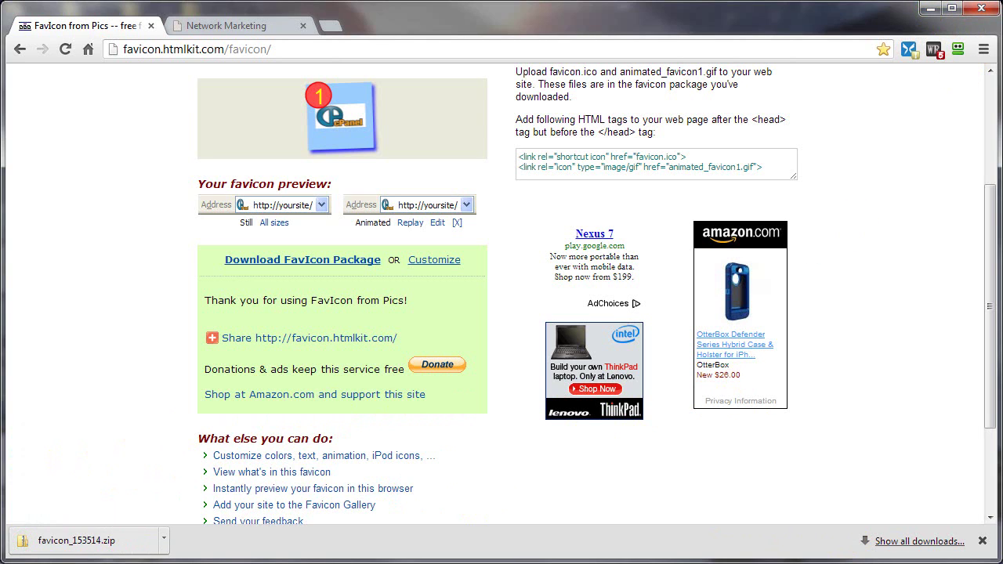
# Extract favicon_153514.zip in the Working folder with 7-Zip to a favicon_153514 subfolder and open that subfolder
pyautogui.click(329, 563)
pyautogui.click(494, 561)
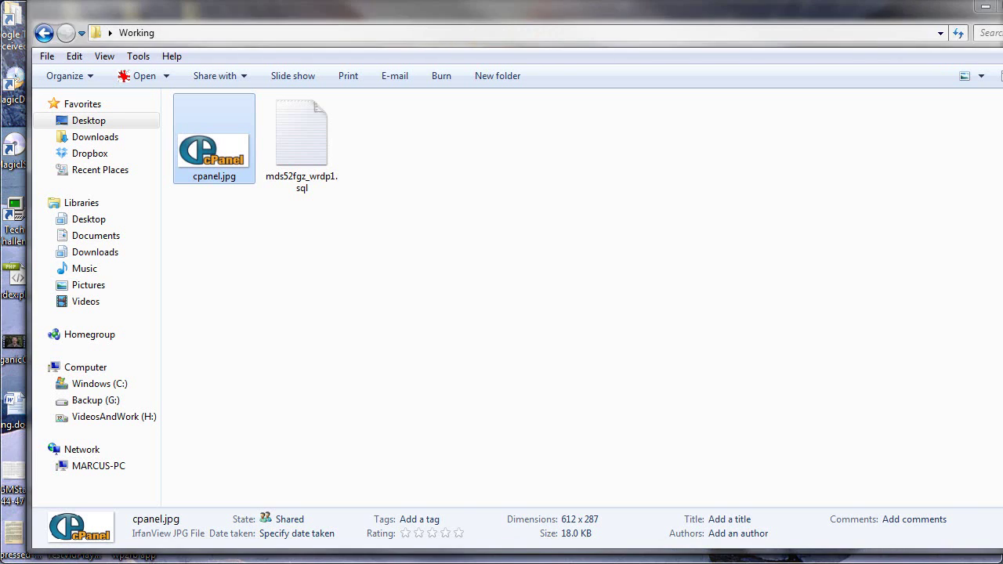
pyautogui.hotkey('ctrl', 'v')
pyautogui.click(307, 138)
pyautogui.rightClick(308, 135)
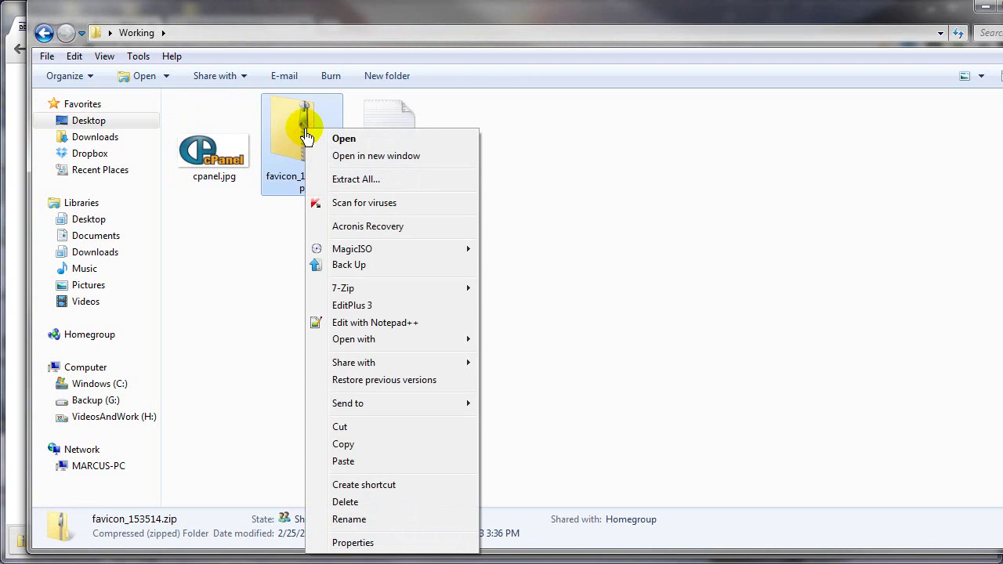
pyautogui.moveTo(402, 293)
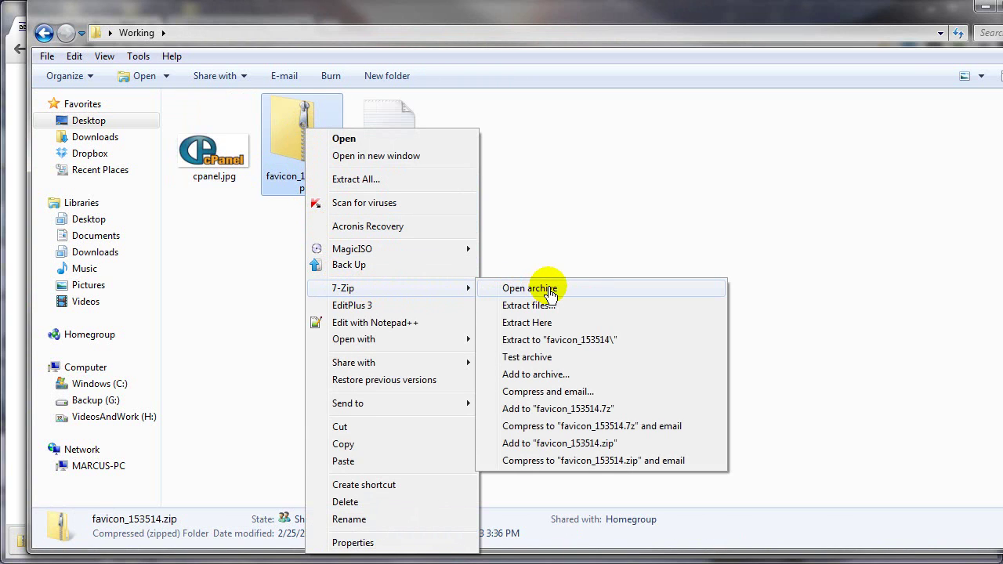
pyautogui.click(560, 340)
pyautogui.doubleClick(210, 178)
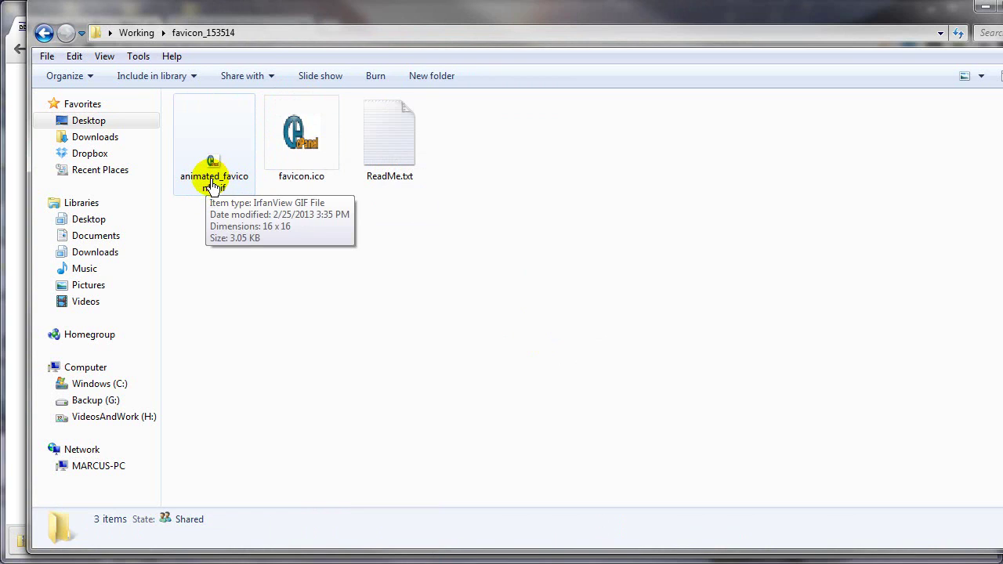
# Copy the shortcut icon link tag for favicon.ico from the animated installation section of ReadMe.txt
pyautogui.click(400, 151)
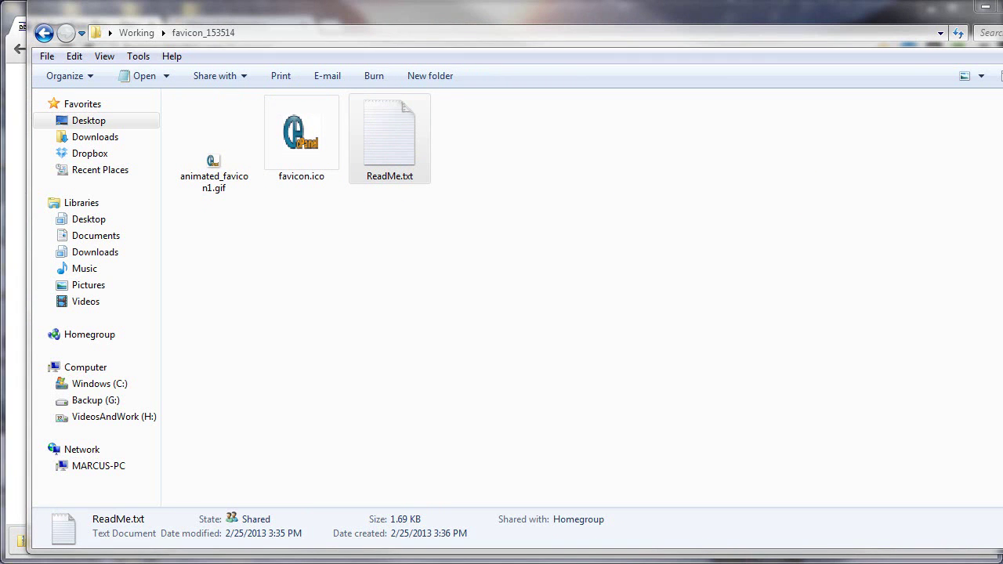
pyautogui.moveTo(1002, 44); pyautogui.dragTo(415, 55)
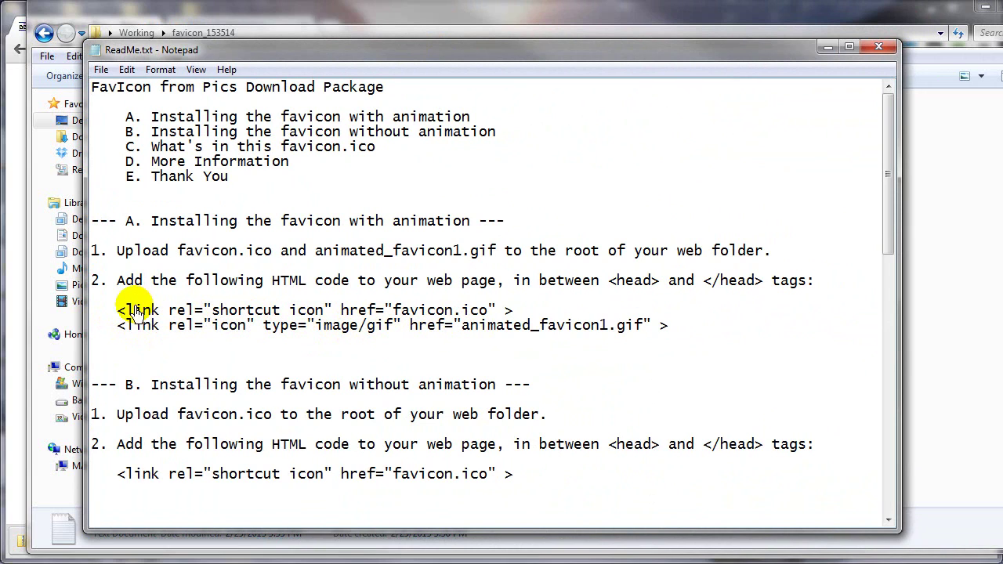
pyautogui.moveTo(121, 311); pyautogui.dragTo(502, 312)
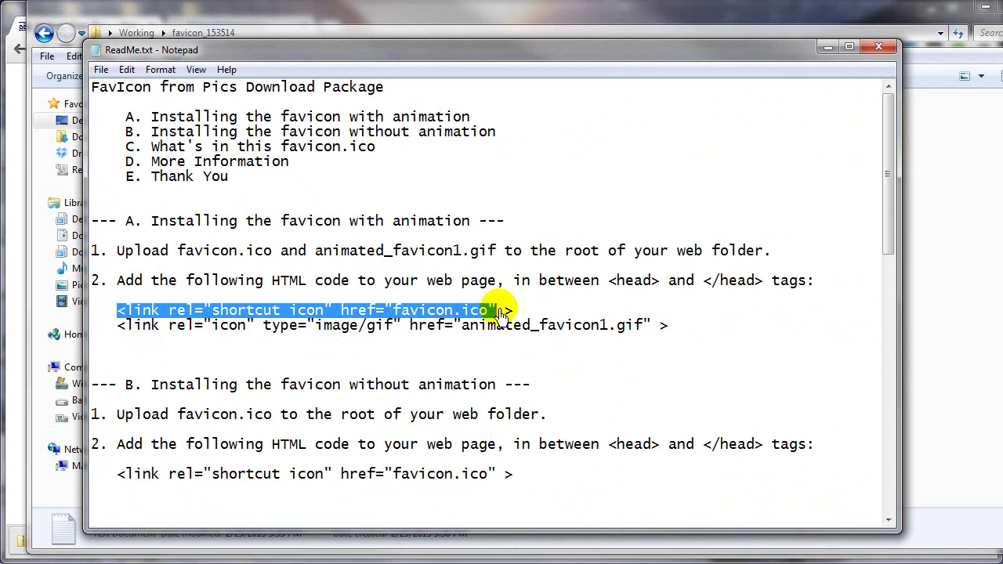
pyautogui.rightClick(461, 312)
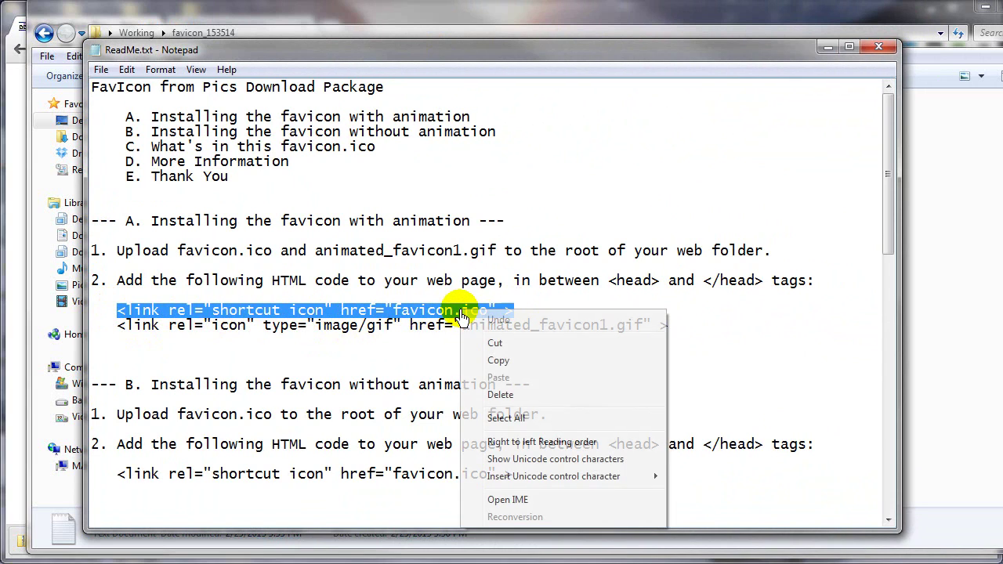
pyautogui.click(499, 361)
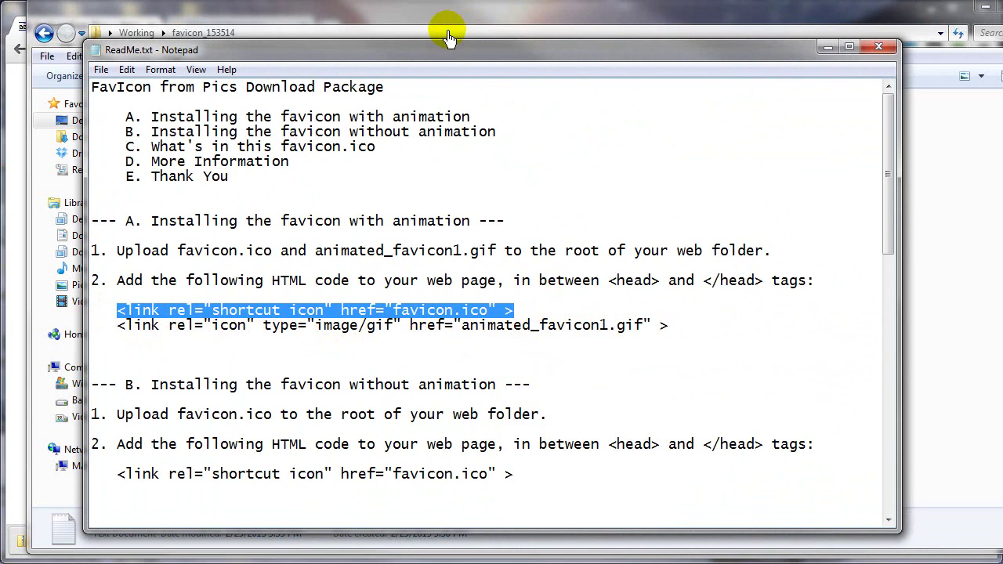
pyautogui.moveTo(571, 58); pyautogui.dragTo(632, 61)
pyautogui.hotkey('alt', 'F4')
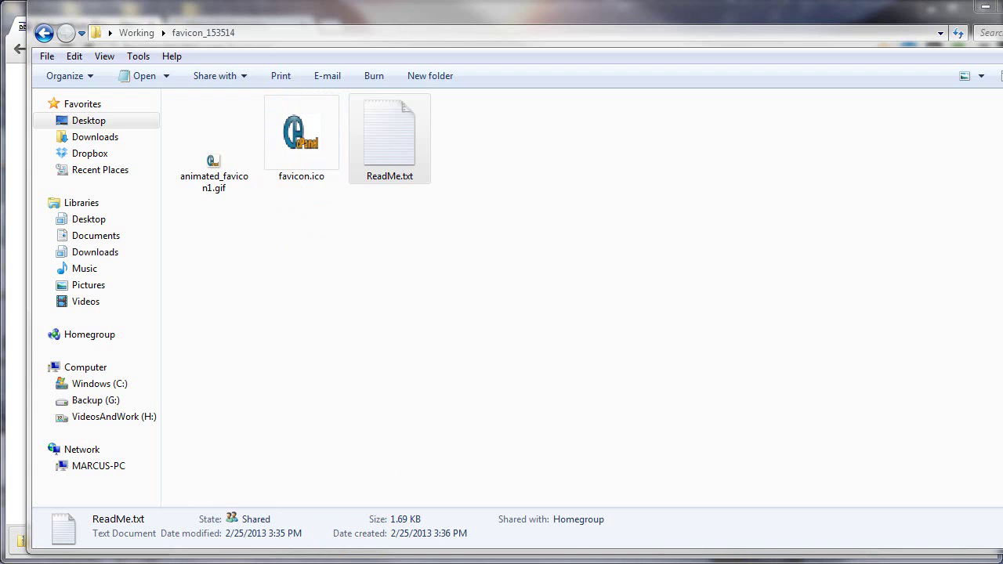
# Switch to CuteFTP and browse the local drive to the favicon_153514 folder inside Working on the Desktop
pyautogui.moveTo(1002, 34); pyautogui.dragTo(531, 24)
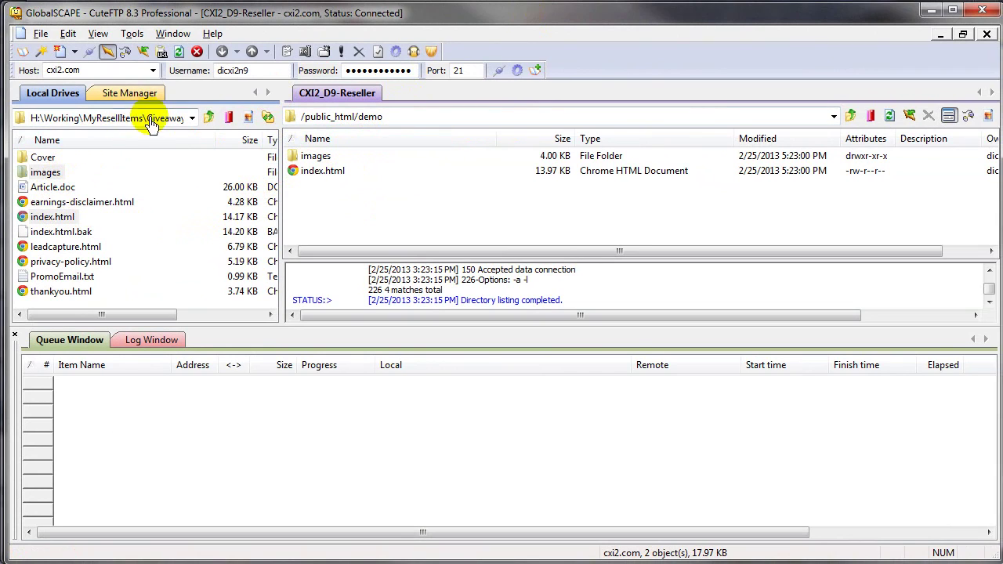
pyautogui.click(190, 118)
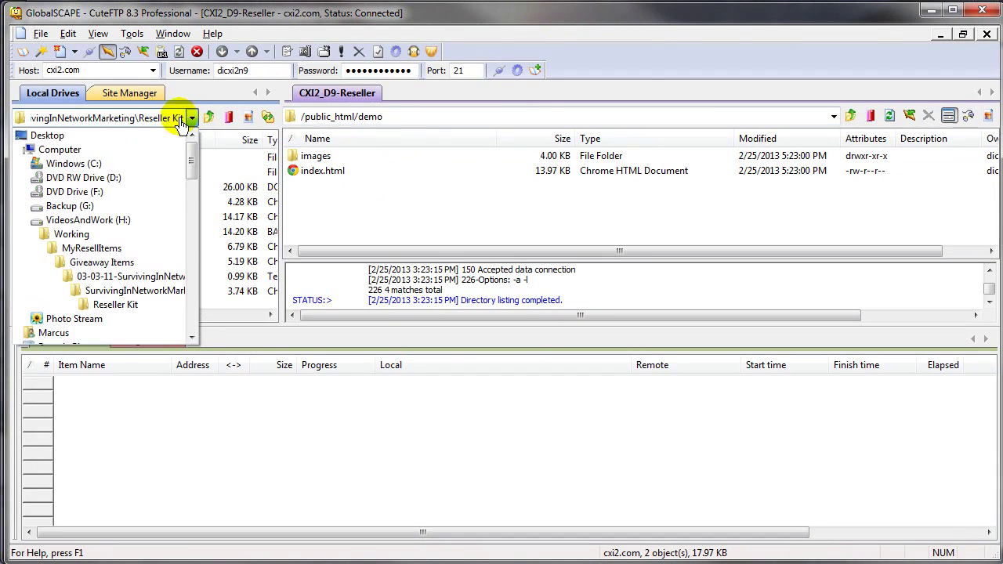
pyautogui.click(75, 138)
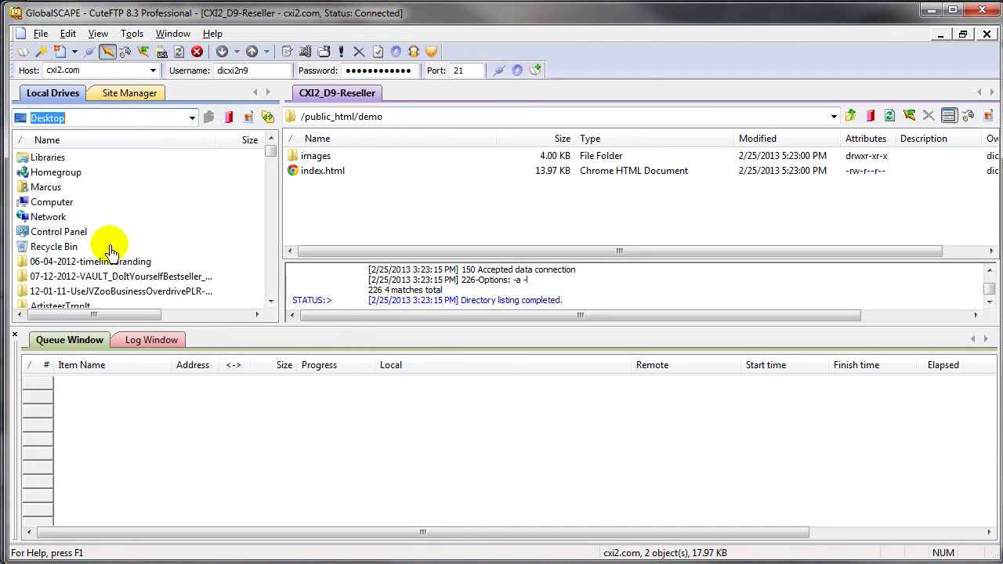
pyautogui.click(271, 249)
pyautogui.click(272, 250)
pyautogui.click(271, 249)
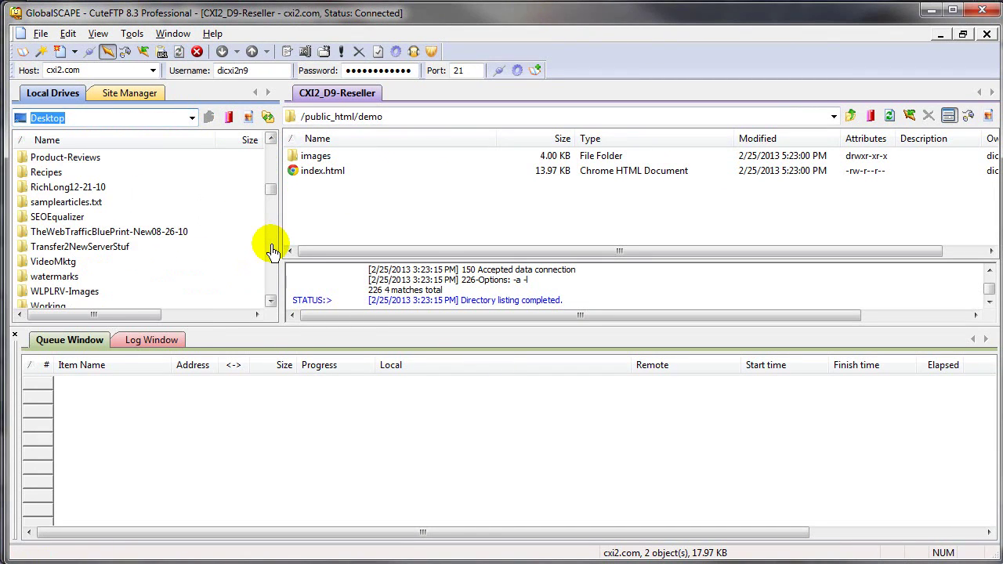
pyautogui.click(39, 304)
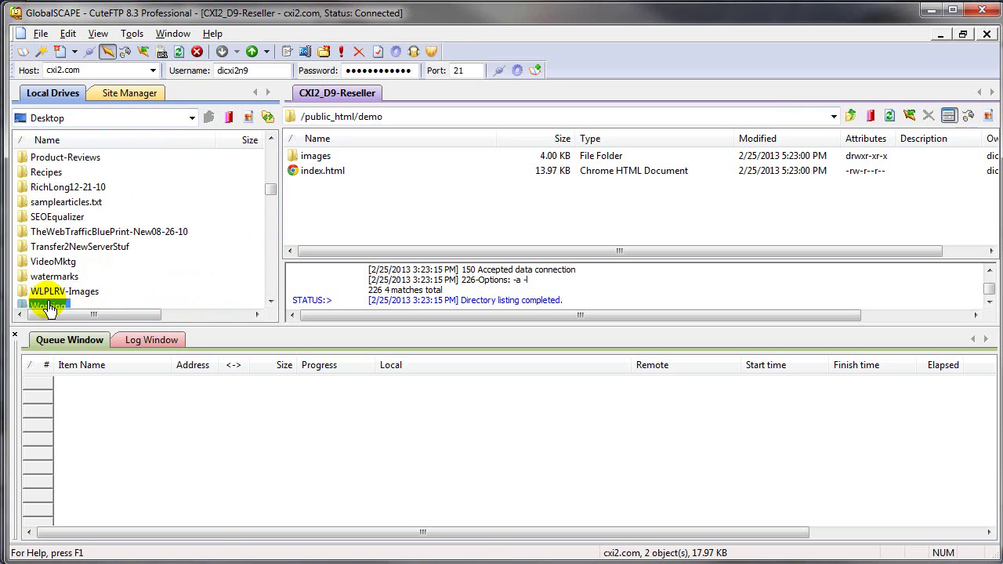
pyautogui.doubleClick(40, 298)
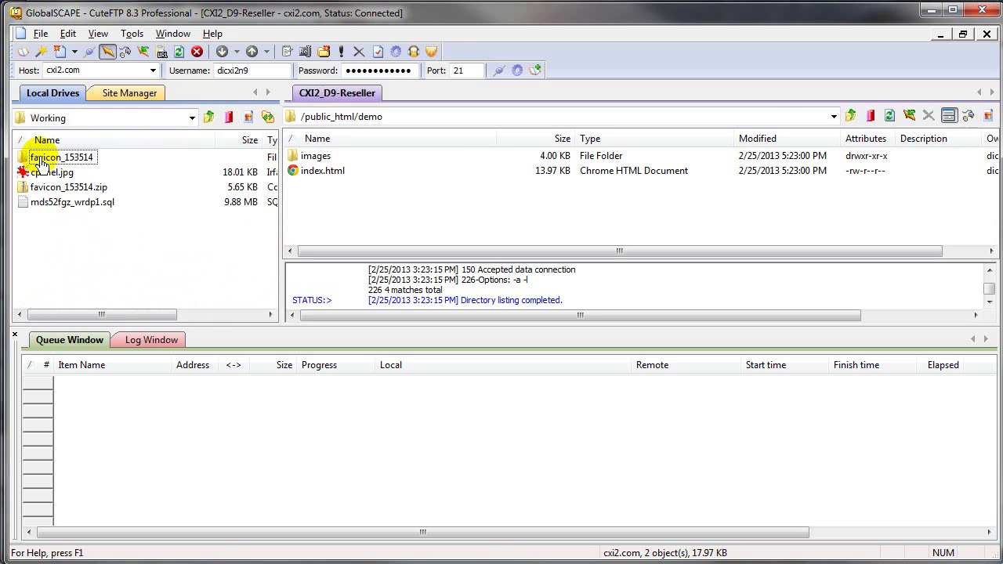
pyautogui.doubleClick(39, 157)
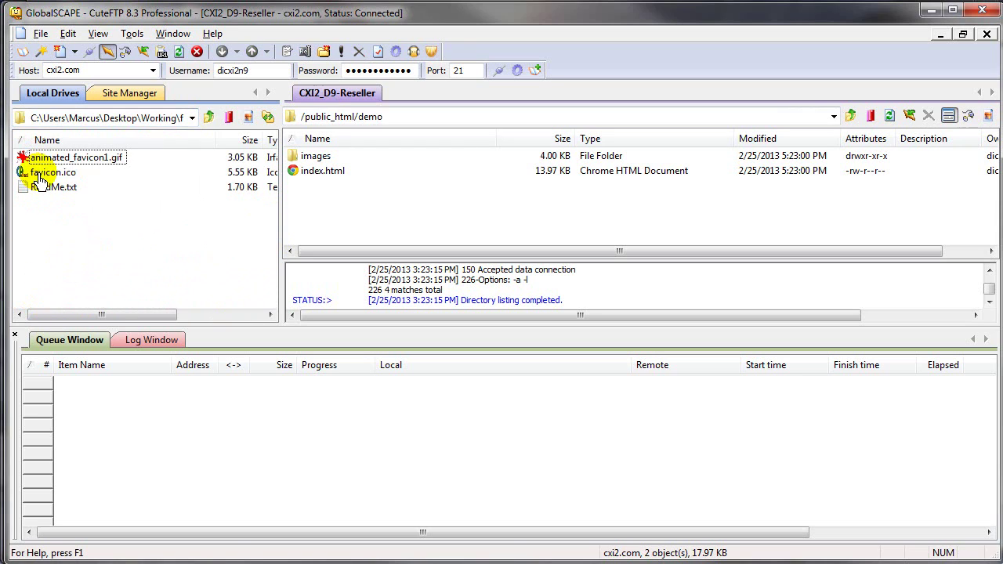
# Upload favicon.ico from the local favicon_153514 folder to the remote /public_html/demo folder
pyautogui.click(39, 174)
pyautogui.rightClick(39, 178)
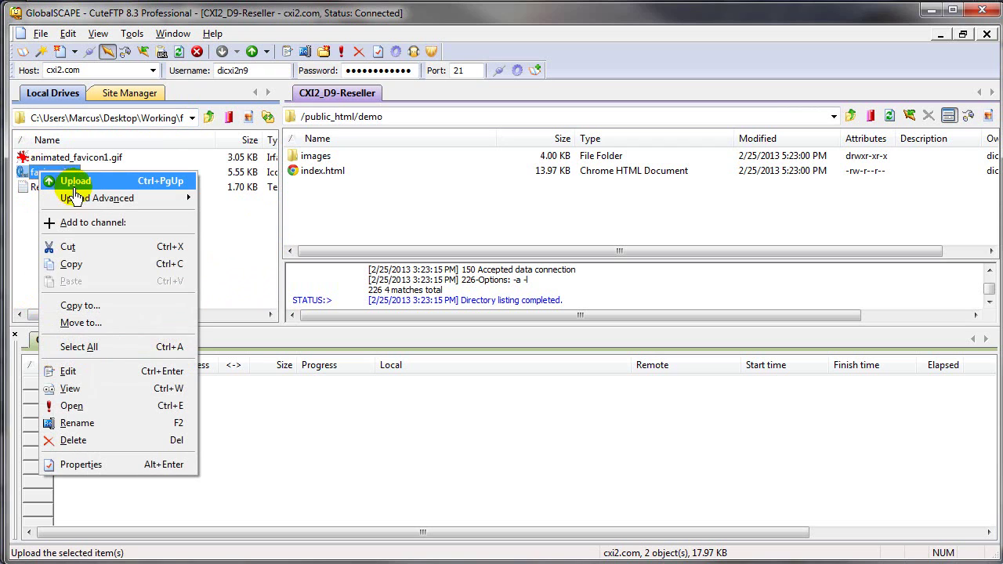
pyautogui.click(87, 181)
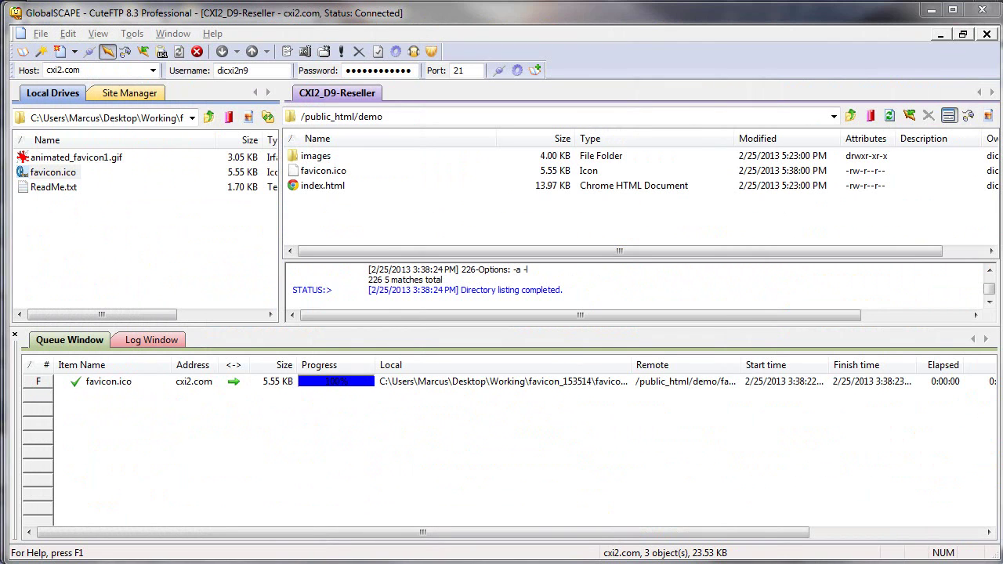
# Open the remote index.html for editing and paste the copied favicon link tag on a new line between </style> and </head>
pyautogui.rightClick(315, 194)
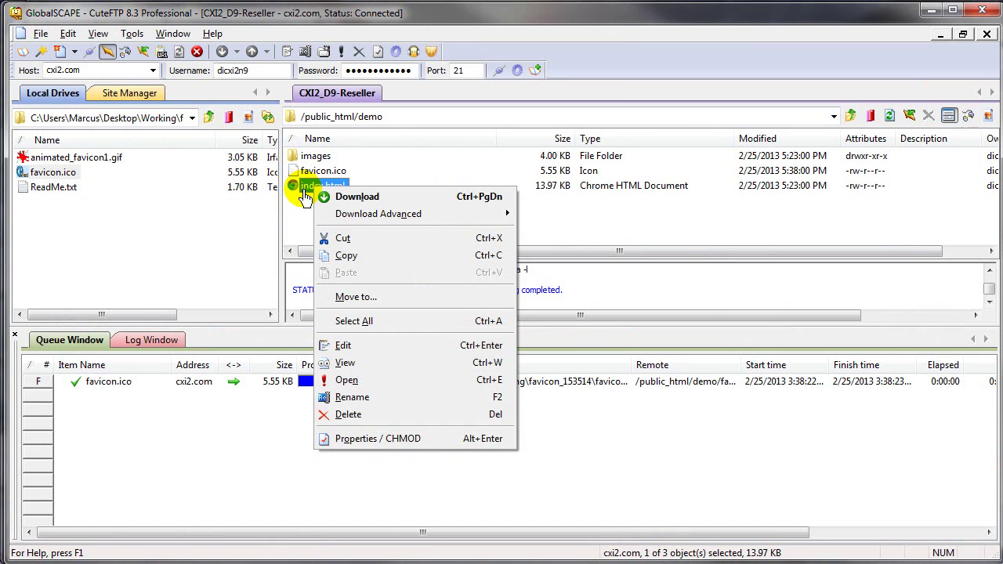
pyautogui.click(344, 346)
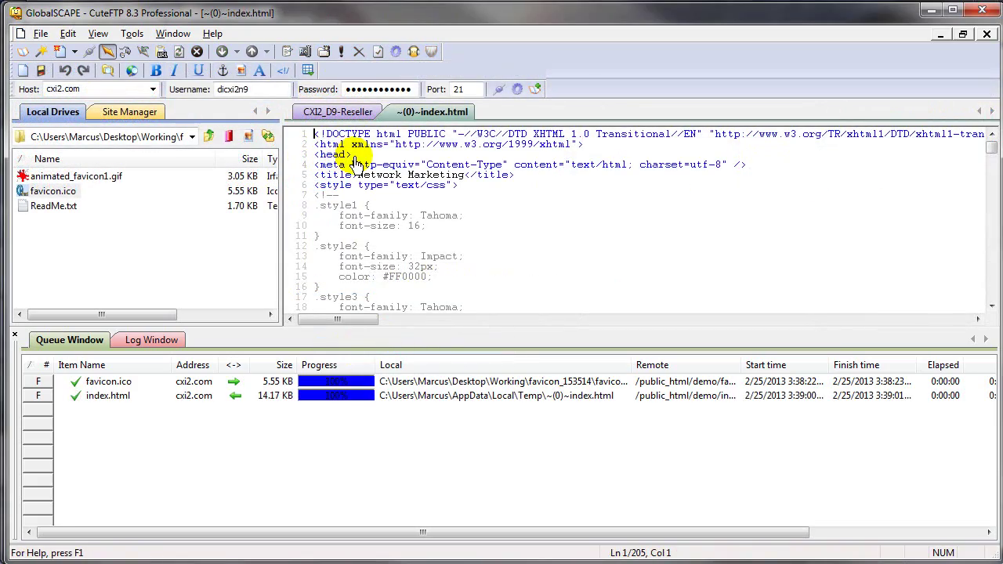
pyautogui.scroll(-1, 349, 196)
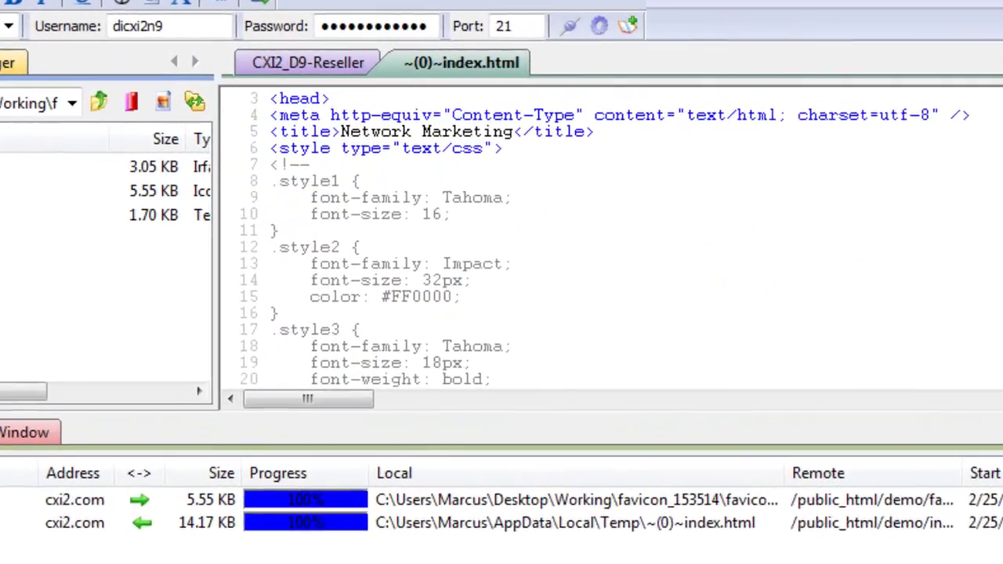
pyautogui.scroll(-16, 549, 235)
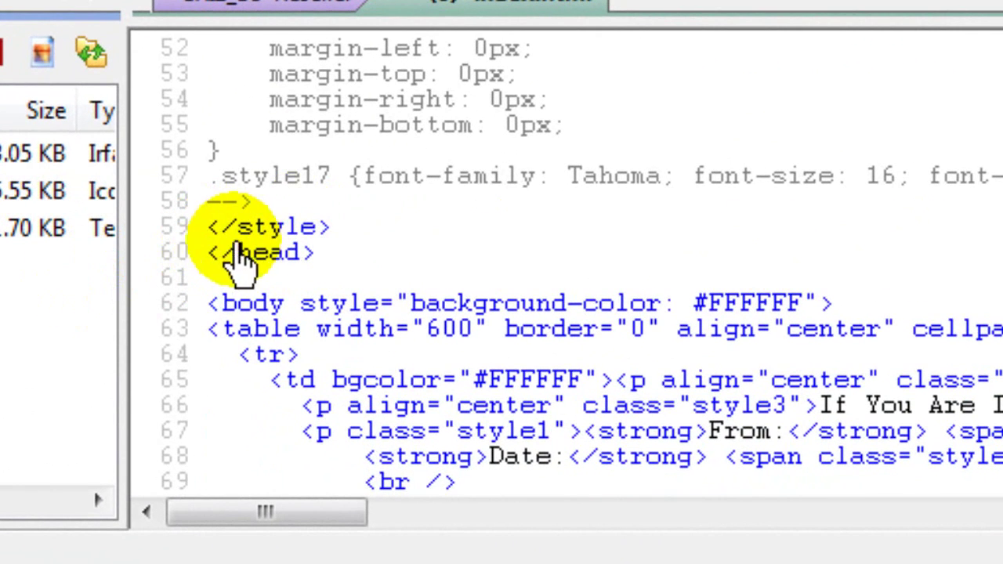
pyautogui.click(334, 228)
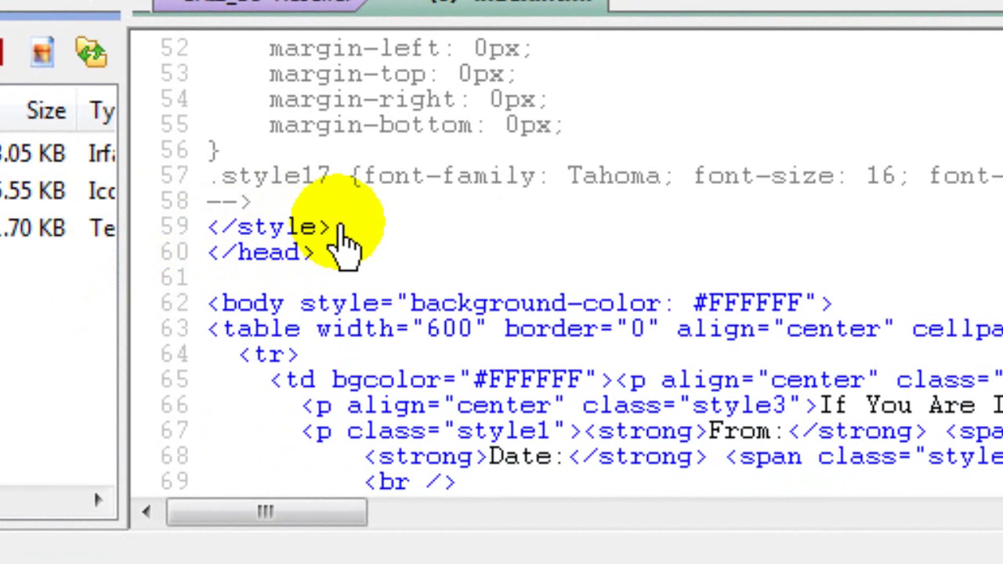
pyautogui.press('Return')
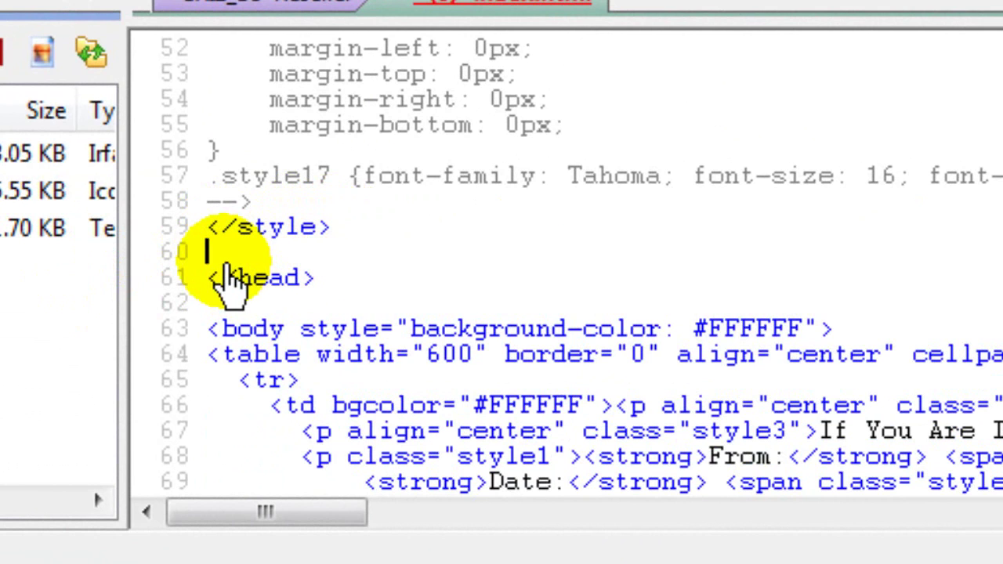
pyautogui.rightClick(230, 251)
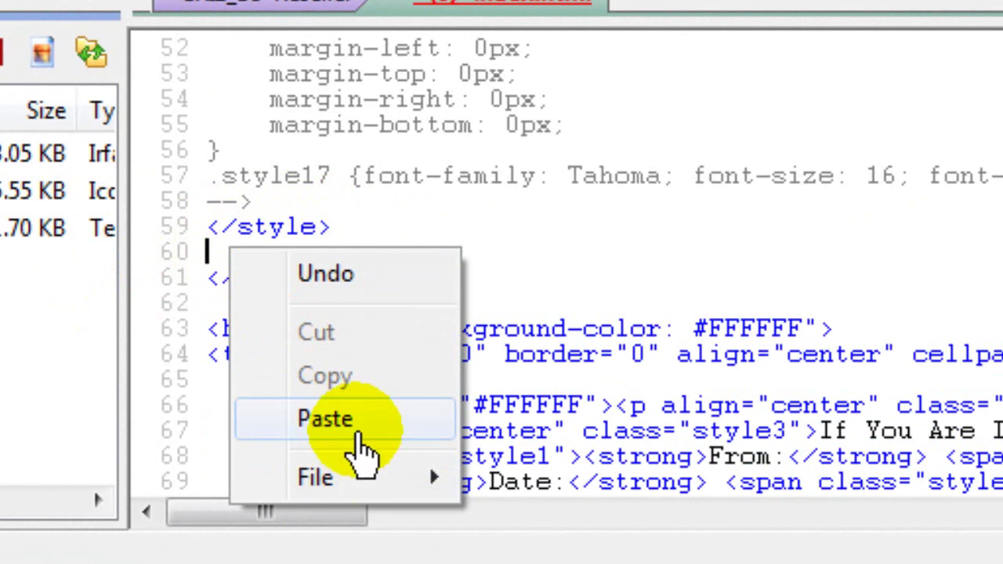
pyautogui.click(349, 424)
# Save the edited index.html back to the server
pyautogui.rightClick(346, 177)
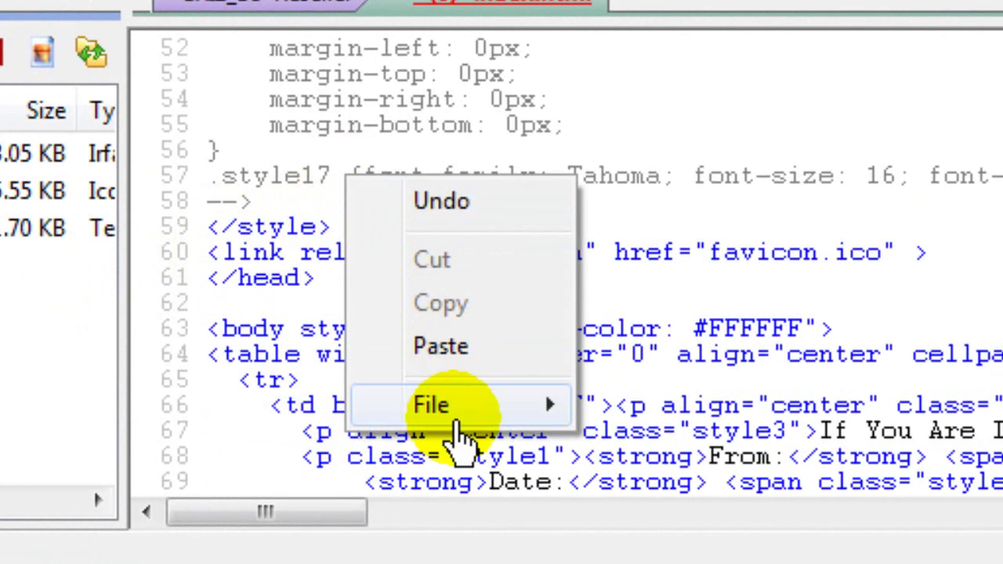
pyautogui.moveTo(477, 415)
pyautogui.click(662, 535)
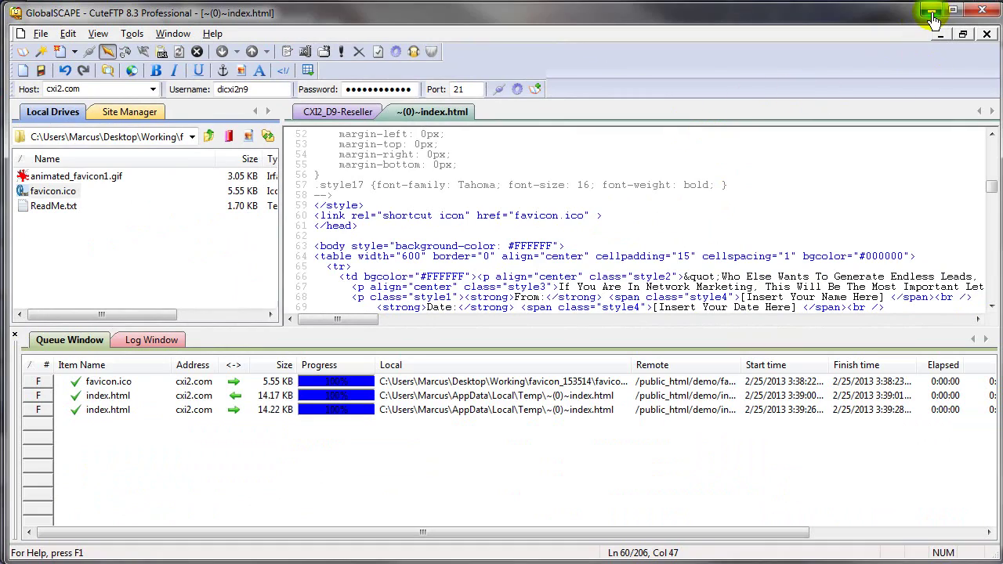
# Switch to the browser and reload the Network Marketing page at cxi2.com/demo/ to check its favicon
pyautogui.click(932, 15)
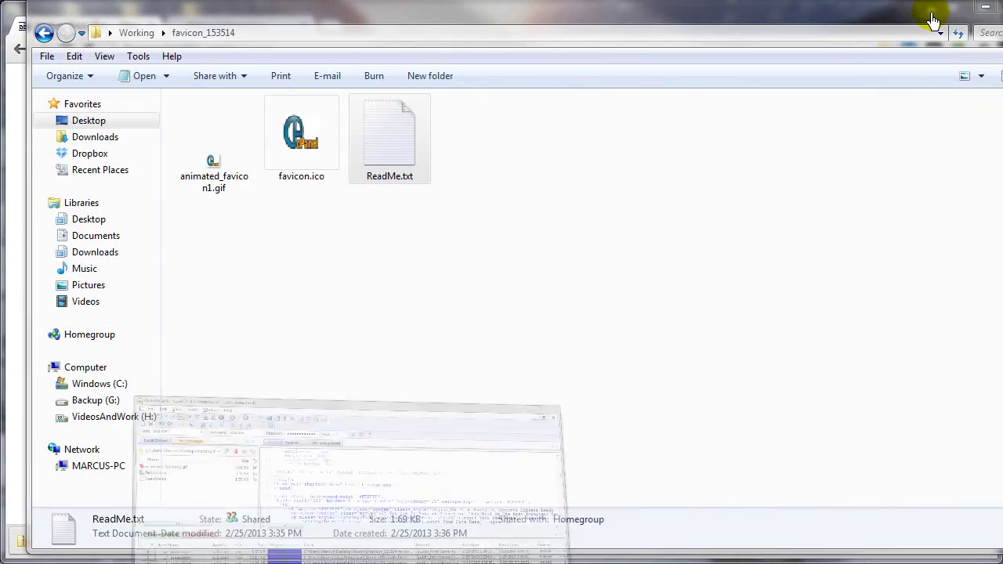
pyautogui.click(983, 10)
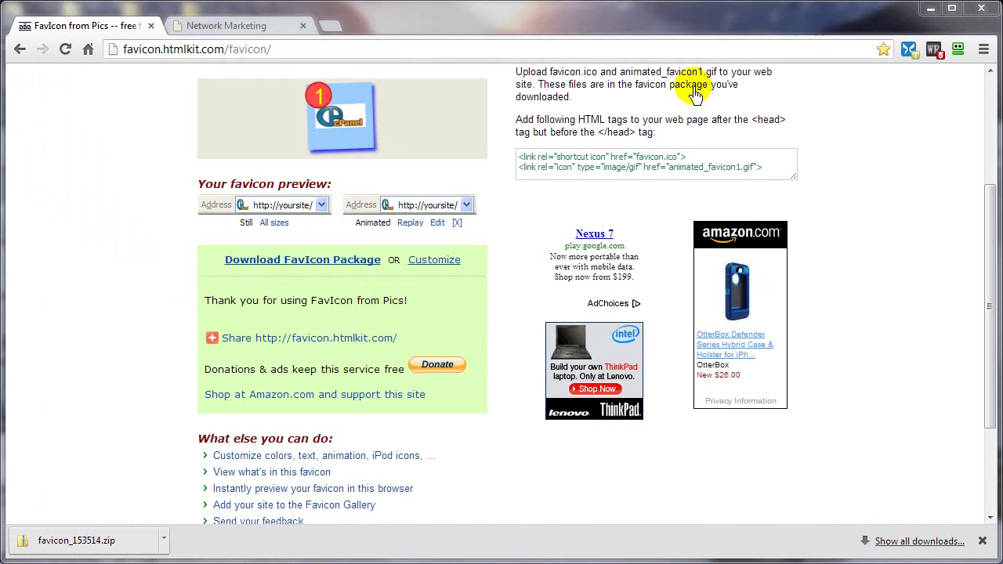
pyautogui.click(240, 31)
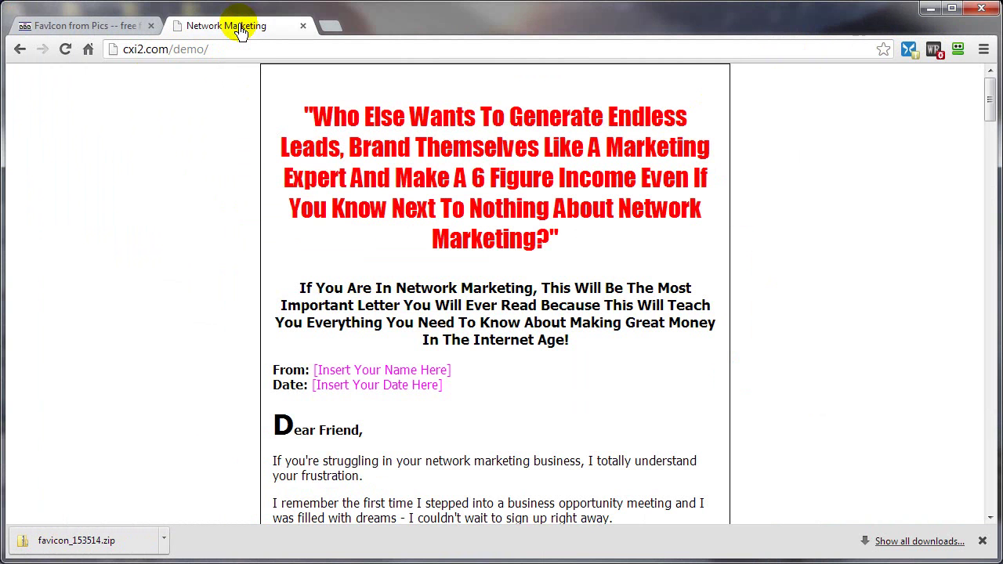
pyautogui.click(64, 51)
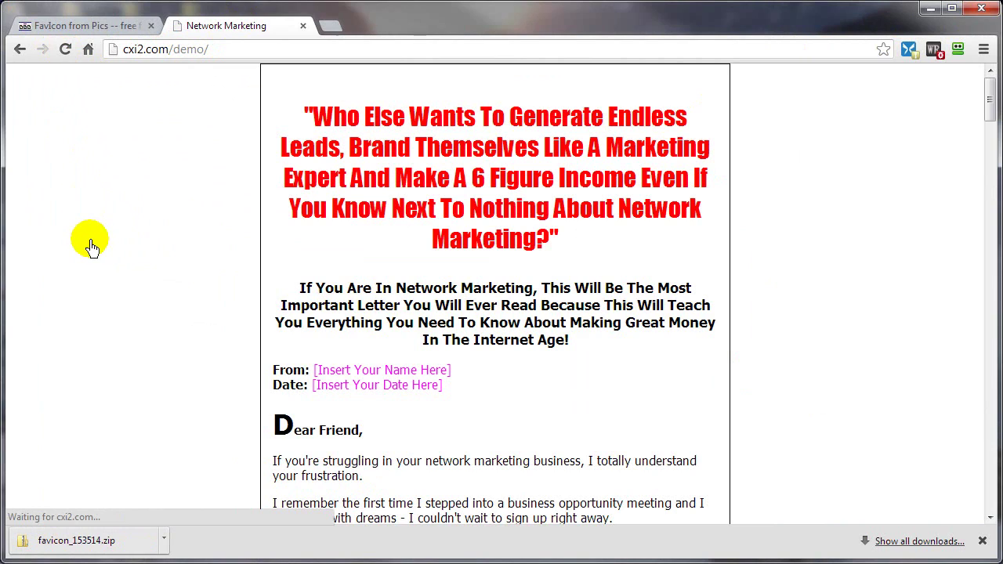